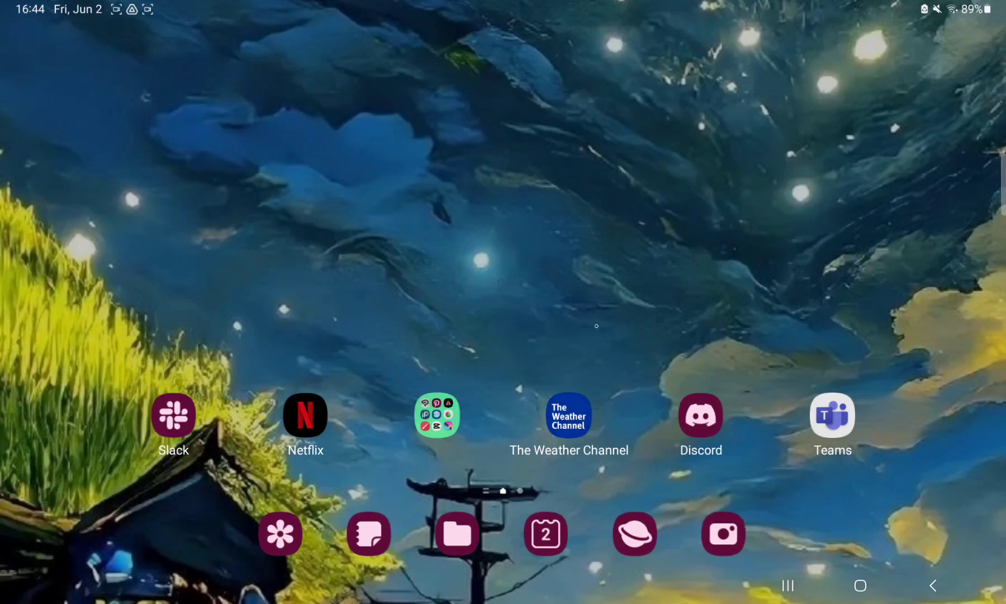
Launch The Weather Channel and go to its Settings page from the account icon.
left_click(569, 415)
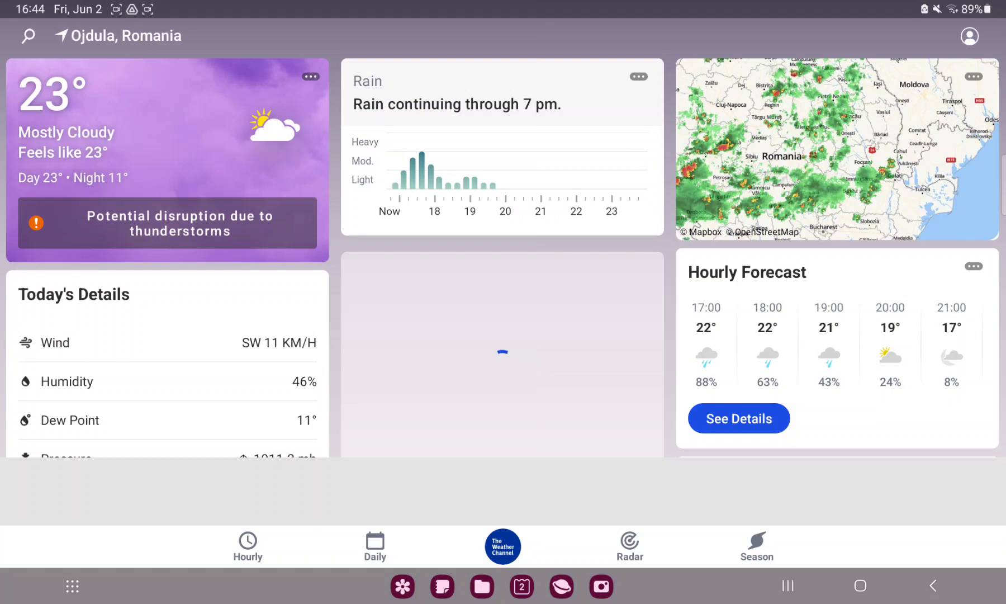
left_click(969, 36)
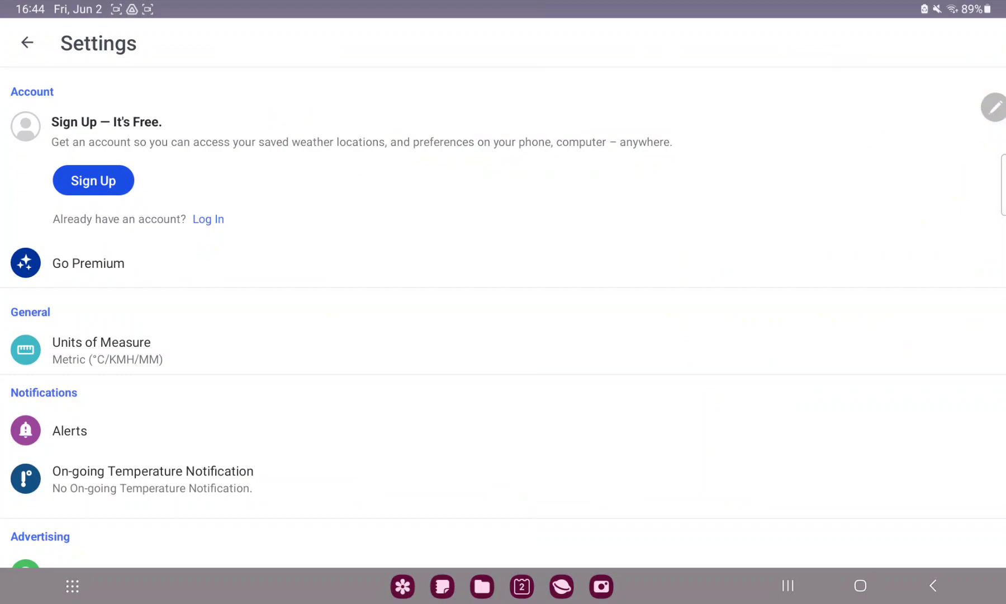
Under Alerts, try enabling Significant Weather Forecasts, then cancel the location prompt.
left_click(83, 430)
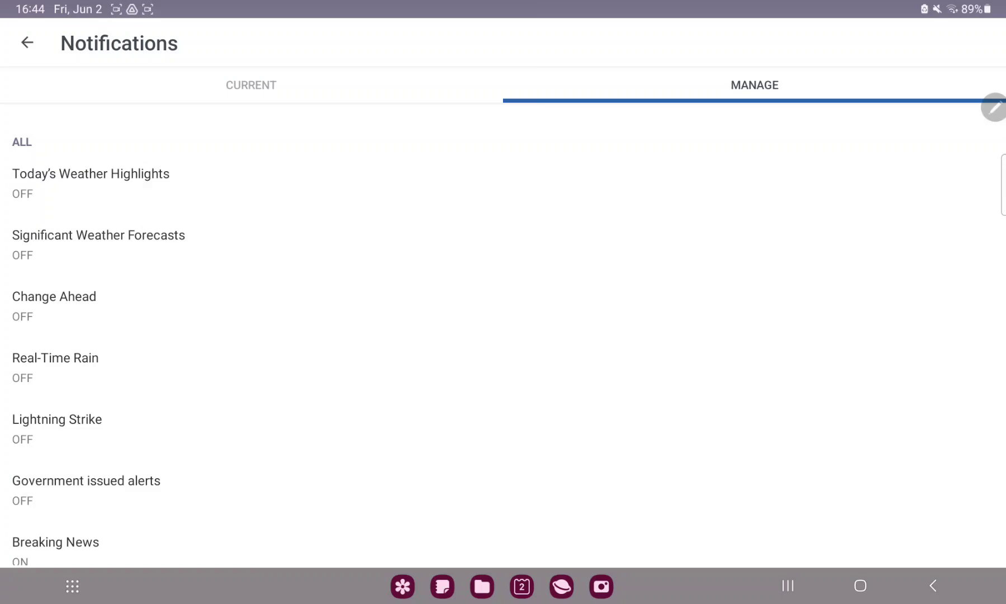
left_click(106, 239)
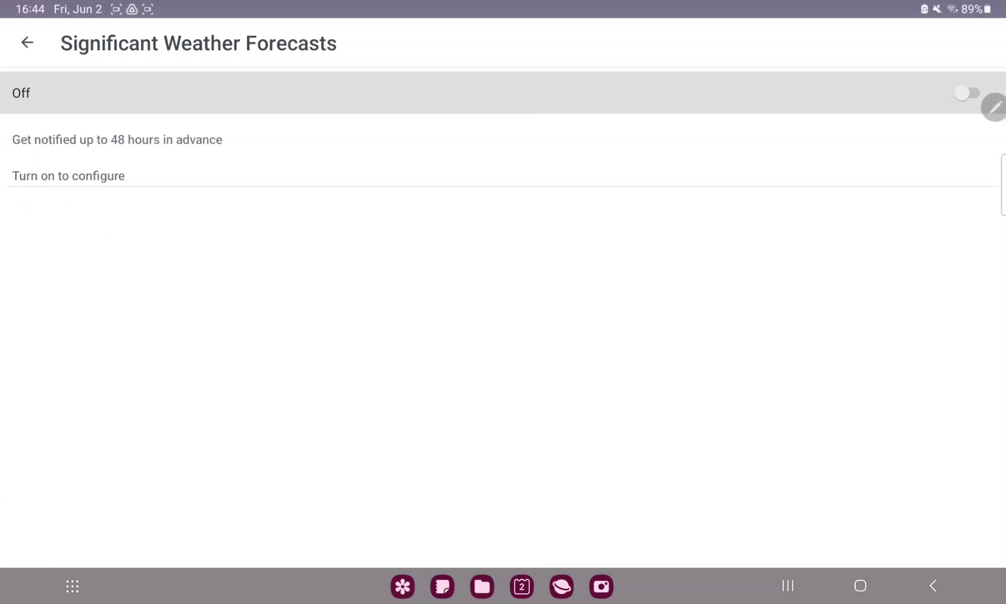
left_click(967, 93)
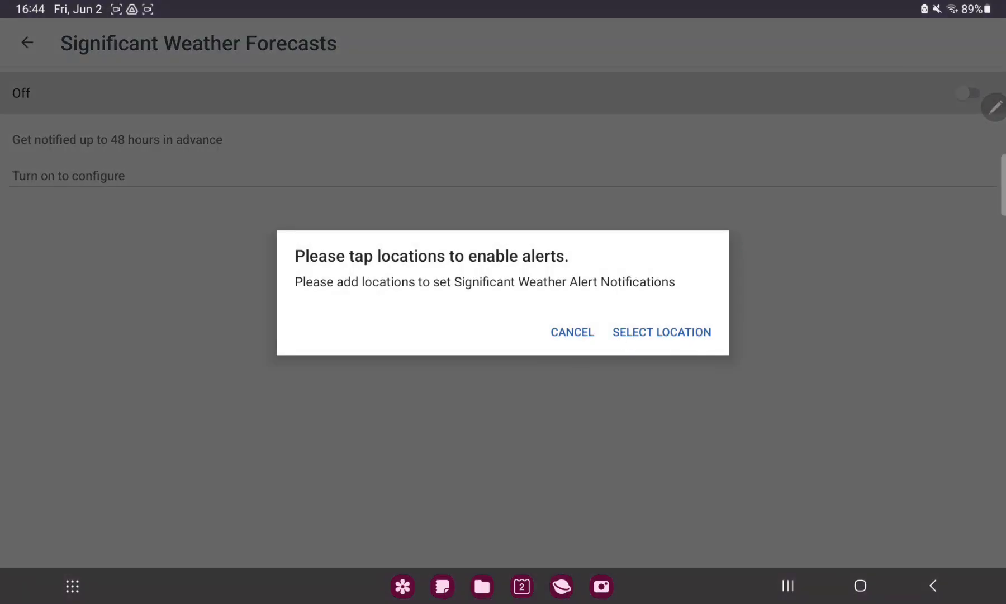
left_click(572, 331)
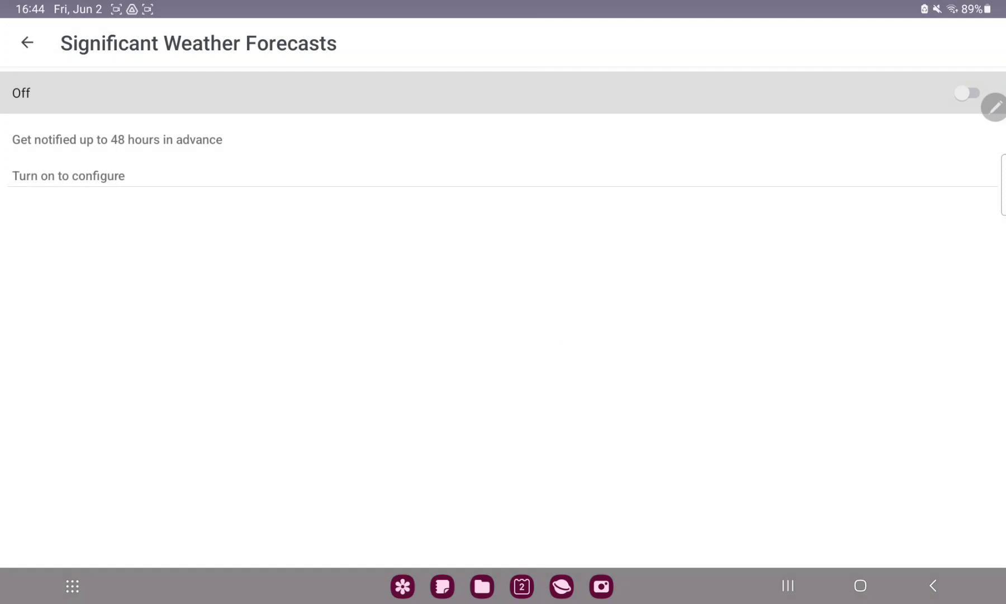